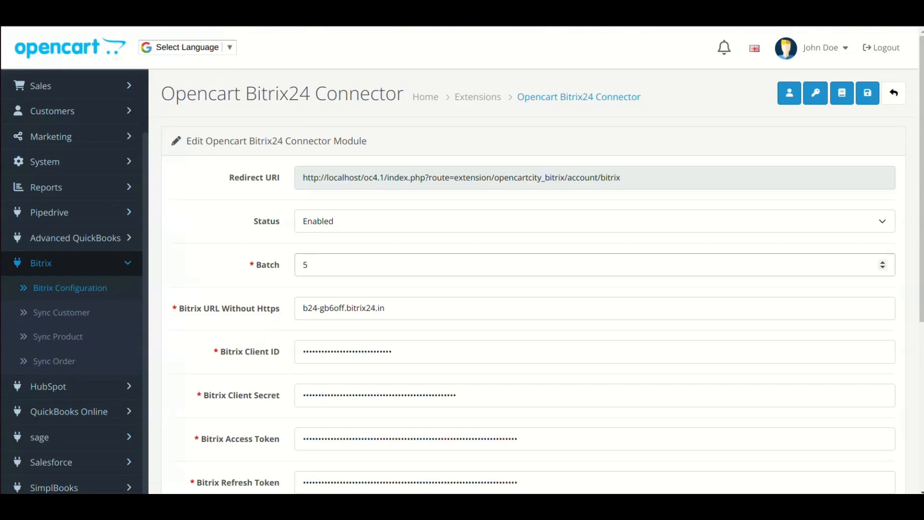
# Set the connector's status to Enabled and examine the allowed range for the Batch setting
pyautogui.click(595, 221)
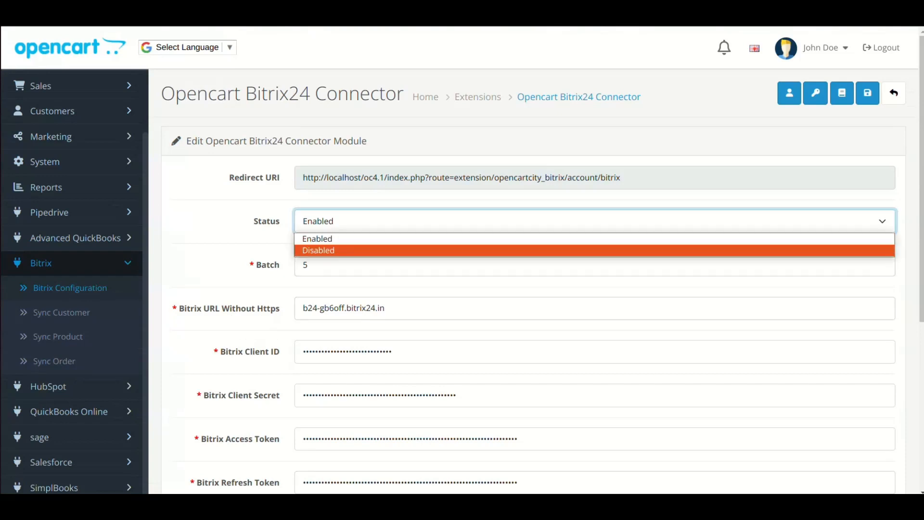
pyautogui.click(594, 239)
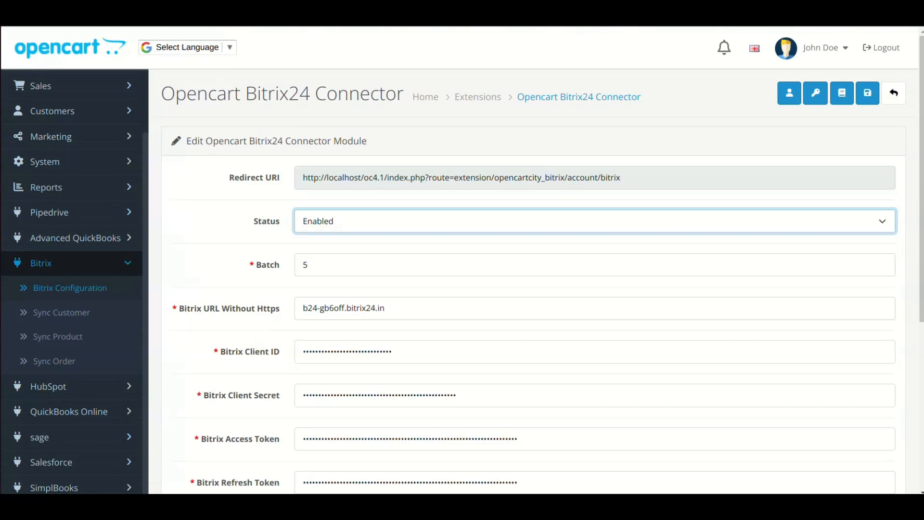
pyautogui.click(308, 265)
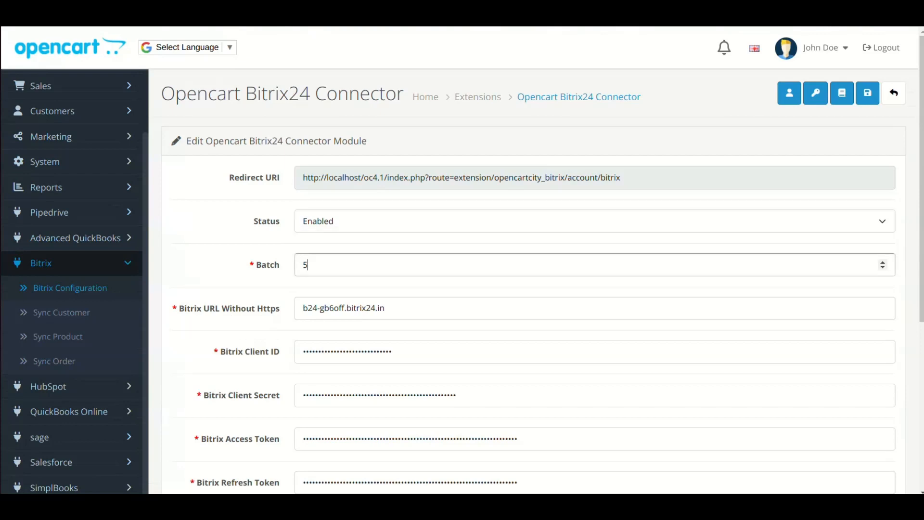
pyautogui.moveTo(268, 264)
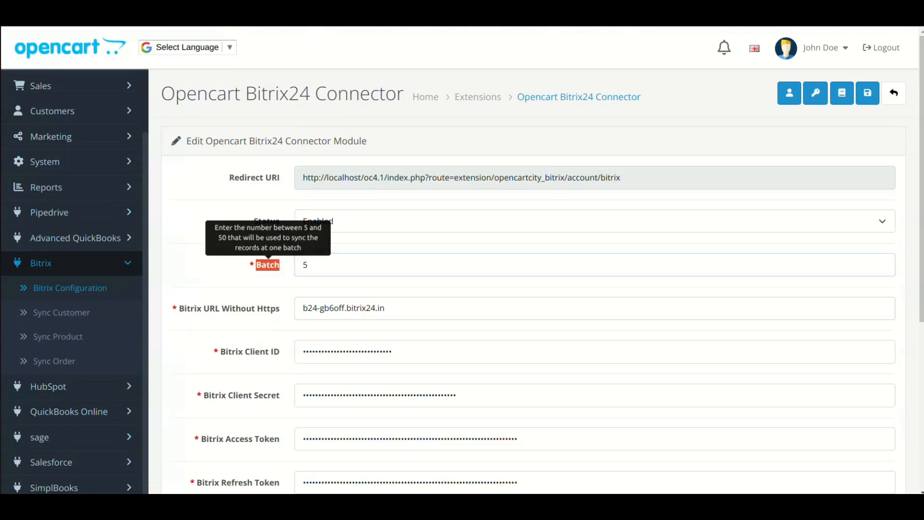
pyautogui.doubleClick(306, 265)
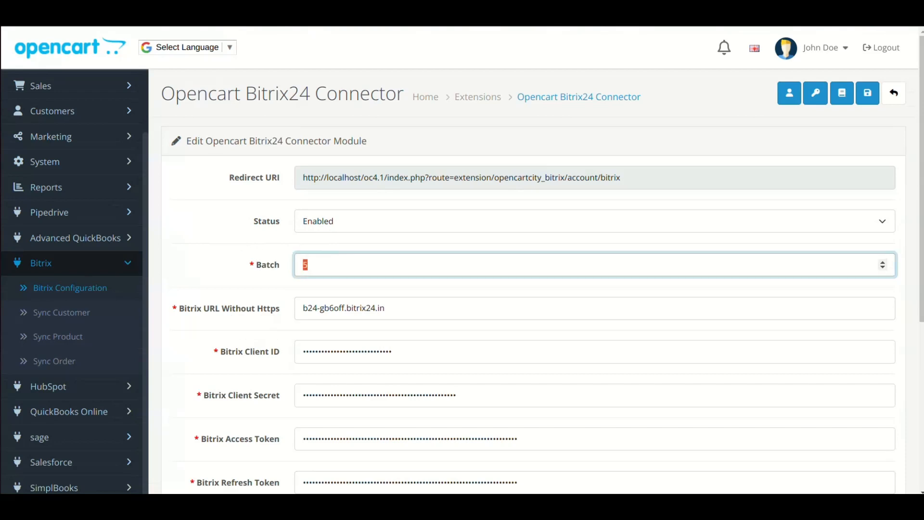
pyautogui.click(267, 284)
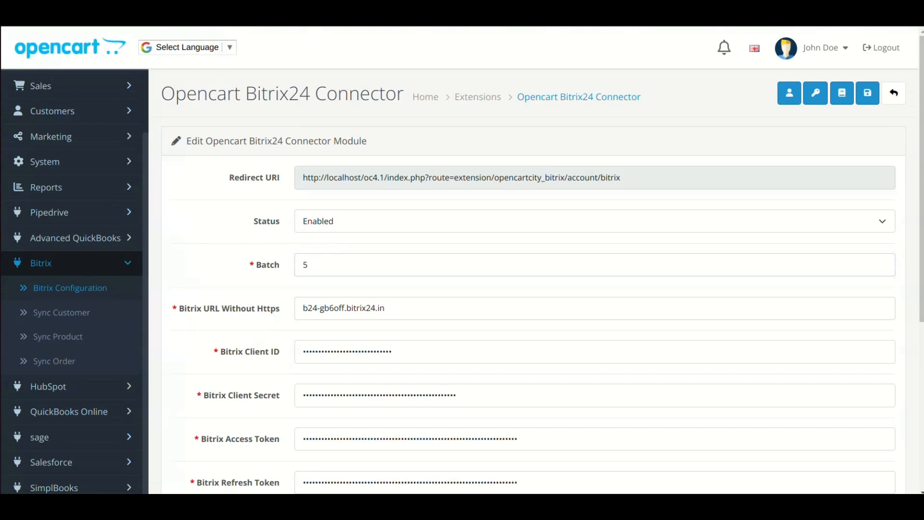
# Review the Bitrix URL Without Https setting
pyautogui.tripleClick(229, 309)
pyautogui.tripleClick(343, 308)
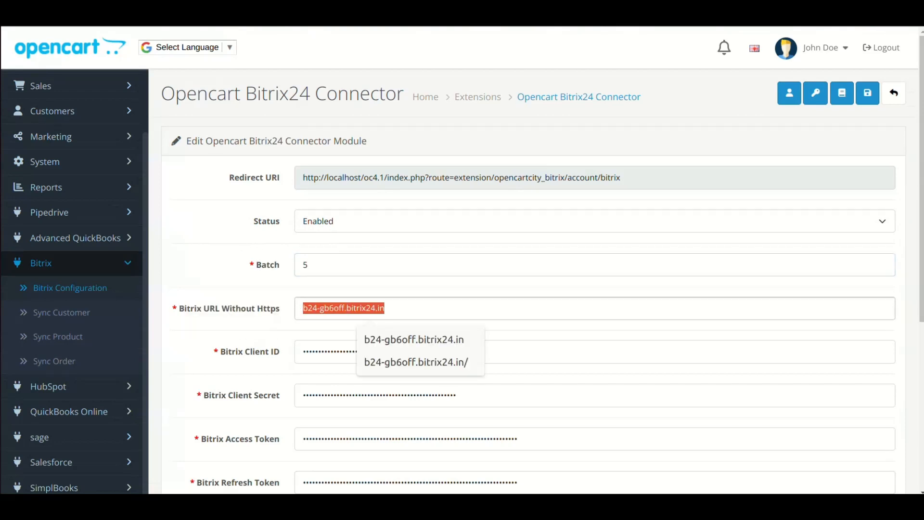
pyautogui.click(226, 330)
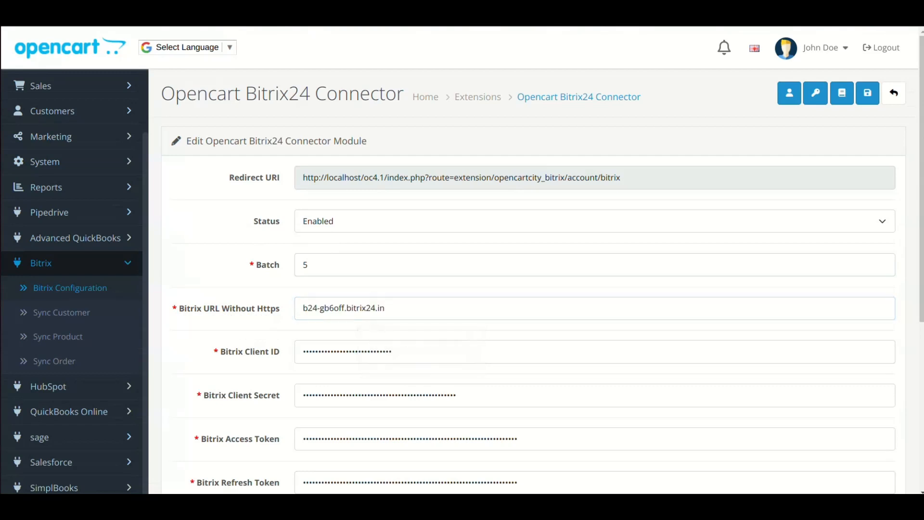
# Copy the connector's Redirect URI and switch to Bitrix24
pyautogui.tripleClick(374, 177)
pyautogui.hotkey('ctrl', 'c')
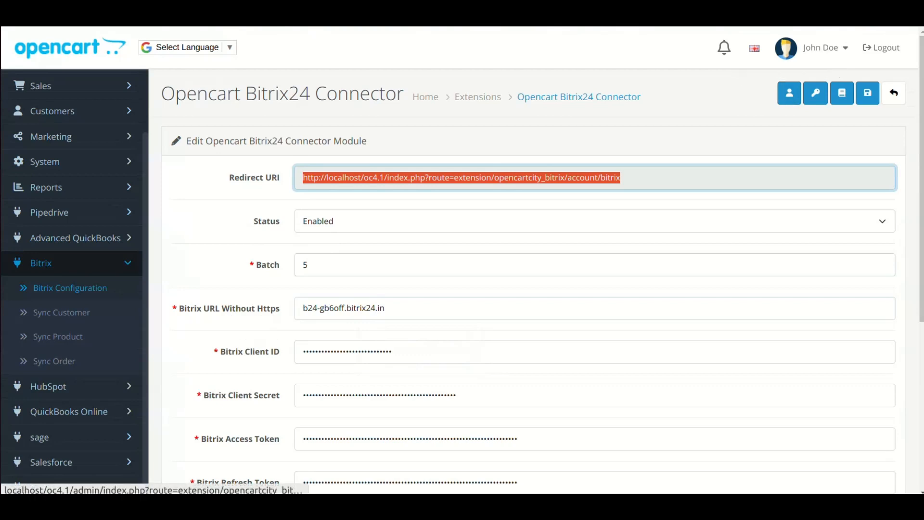
pyautogui.hotkey('ctrl', 'Tab')
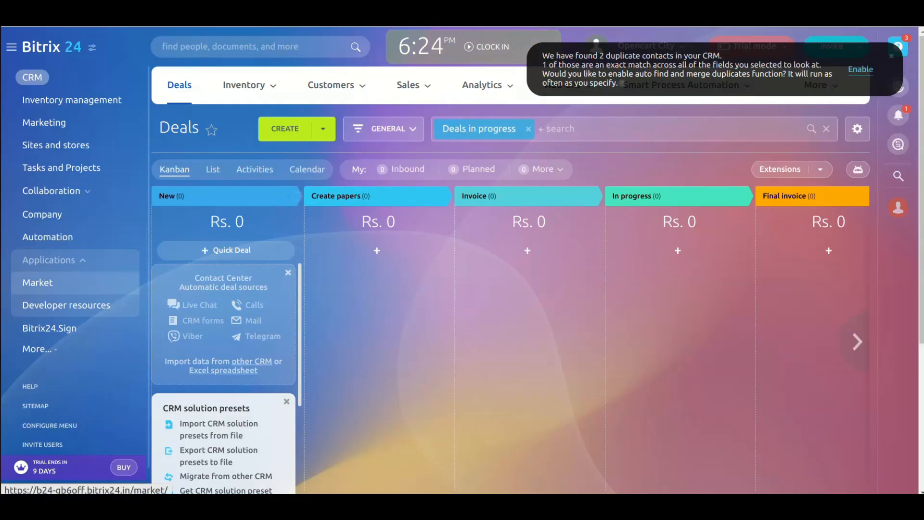
# Open the form for creating a local application among the Other options of the Bitrix24 developer resources
pyautogui.click(72, 260)
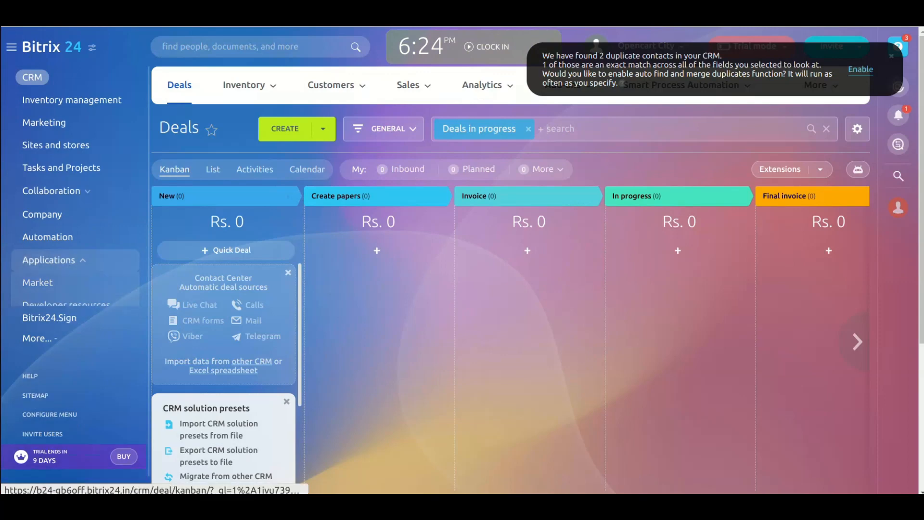
pyautogui.click(73, 260)
pyautogui.click(66, 305)
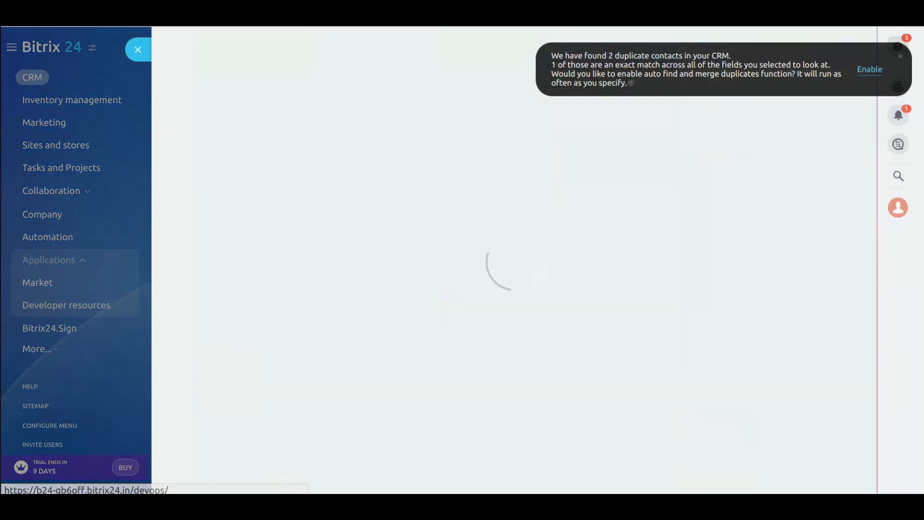
pyautogui.scroll(-2, 510, 260)
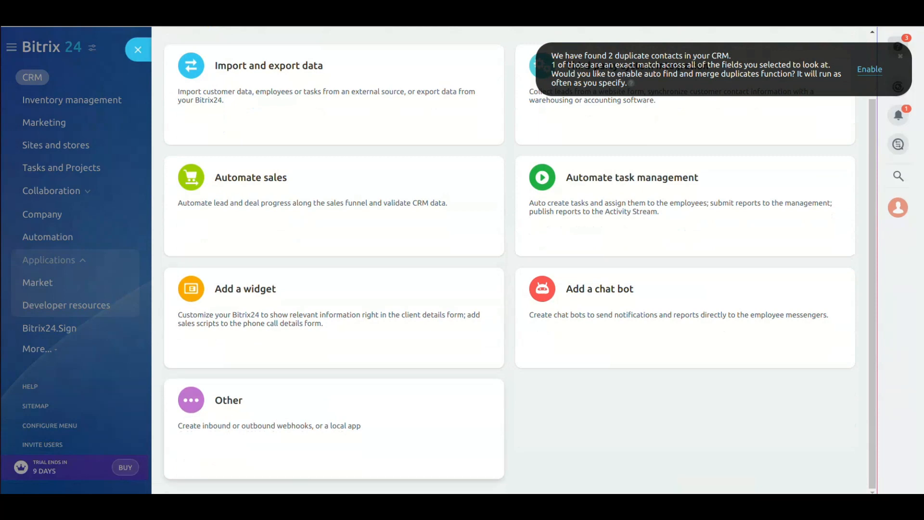
pyautogui.click(334, 428)
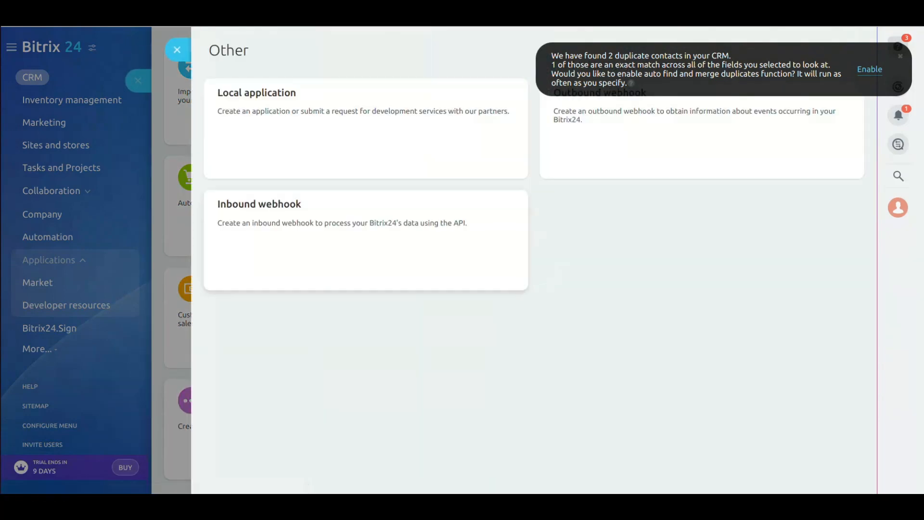
pyautogui.click(366, 128)
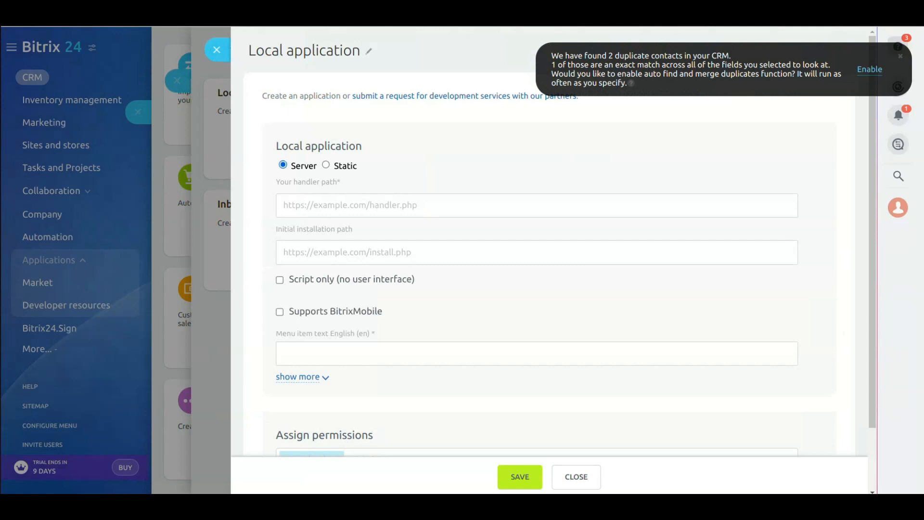
# Paste the copied redirect URI as the local application's handler path, enable Script only (no user interface), and save the application
pyautogui.click(414, 206)
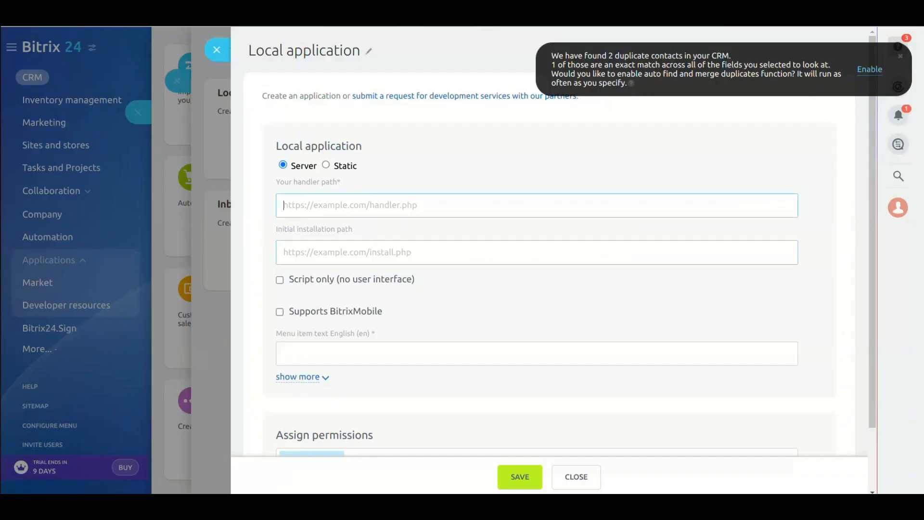
pyautogui.hotkey('ctrl', 'v')
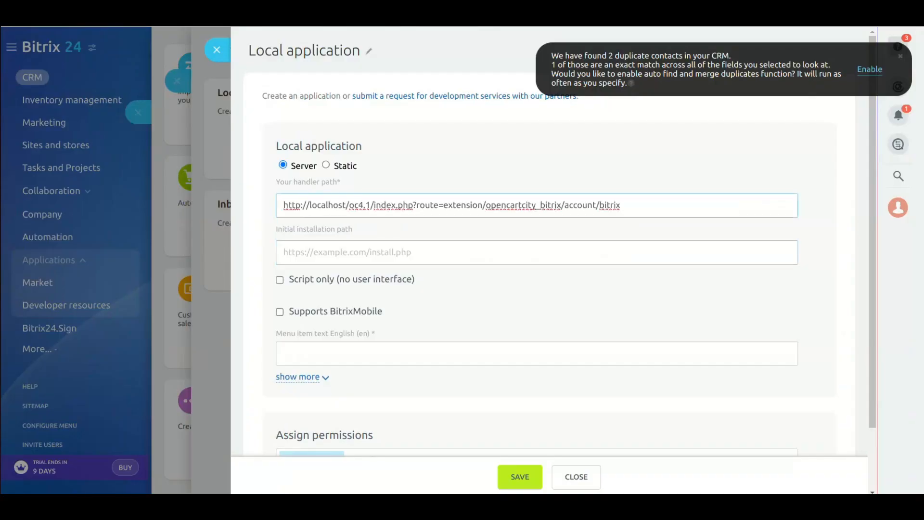
pyautogui.click(280, 280)
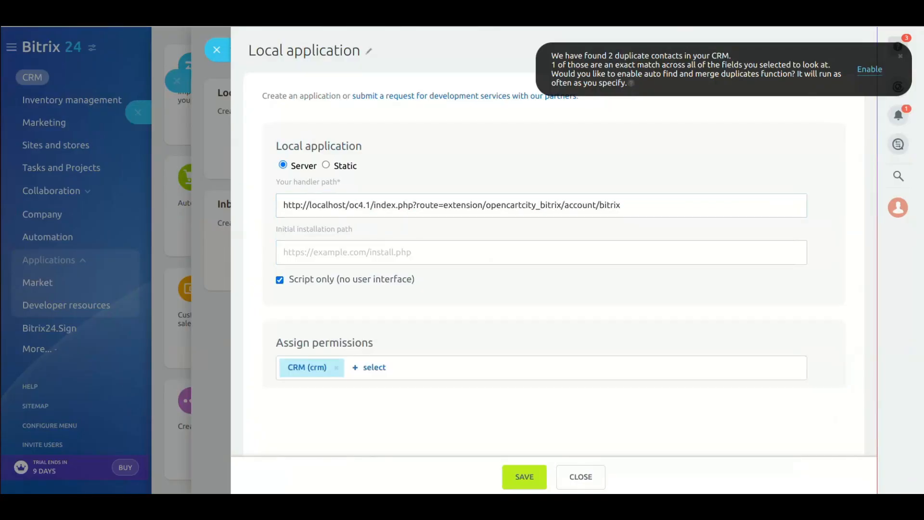
pyautogui.click(524, 477)
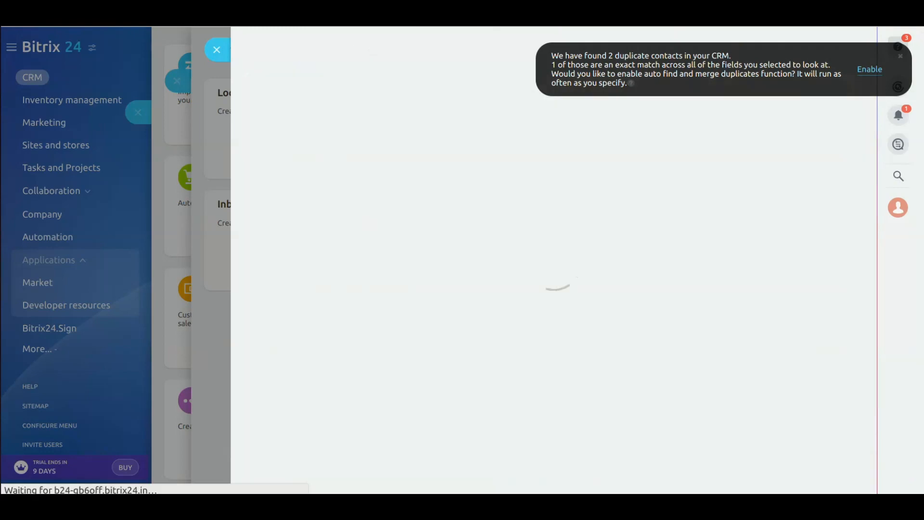
# Copy the local application's Application ID and replace the Bitrix Client ID in the OpenCart connector with it
pyautogui.moveTo(283, 296); pyautogui.dragTo(414, 296)
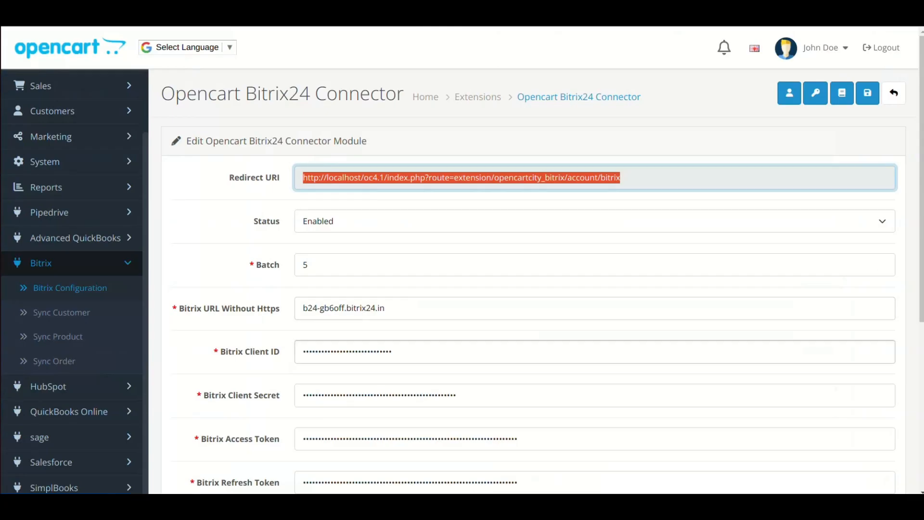
pyautogui.click(371, 351)
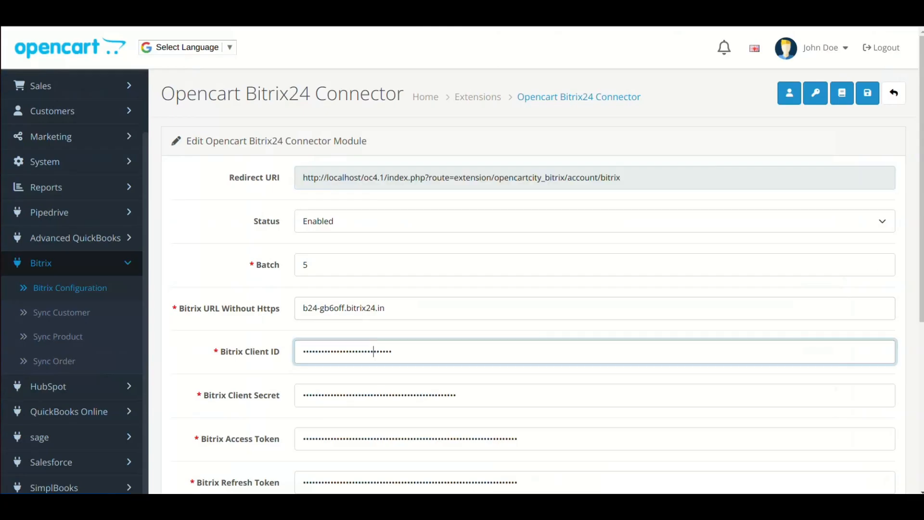
pyautogui.hotkey('ctrl', 'a')
pyautogui.hotkey('ctrl', 'v')
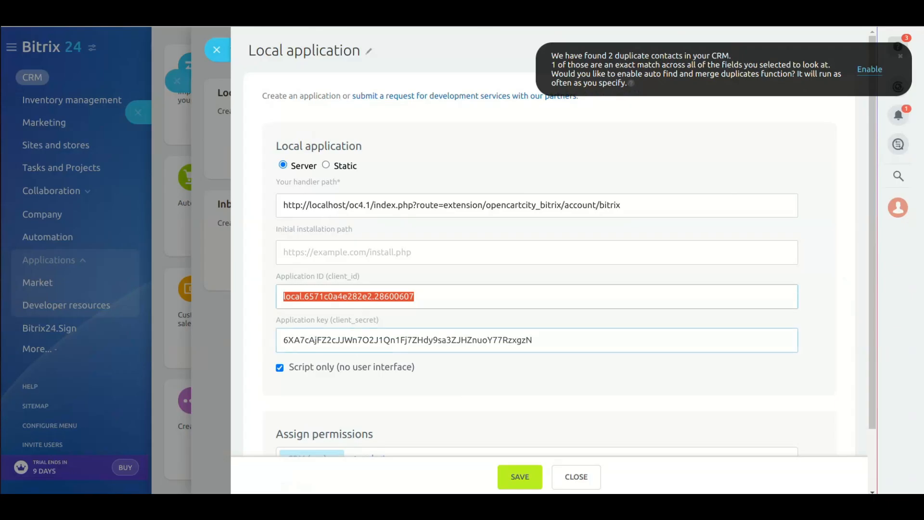
# Copy the application key from Bitrix24 and replace the Bitrix Client Secret in the OpenCart connector with it
pyautogui.tripleClick(336, 340)
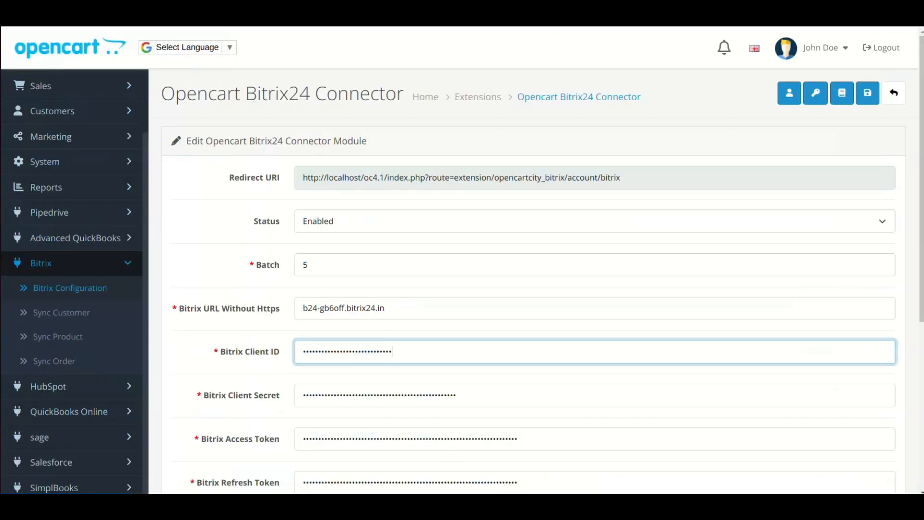
pyautogui.click(371, 395)
pyautogui.hotkey('ctrl', 'a')
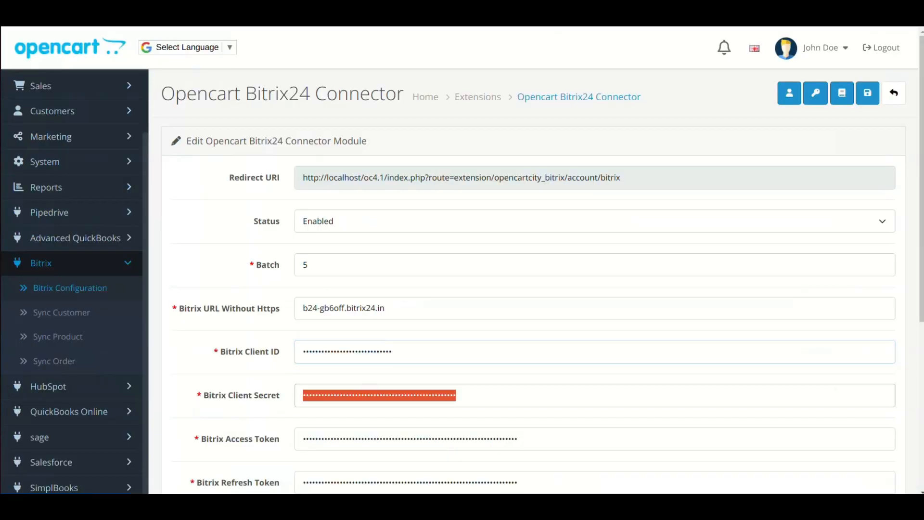
pyautogui.hotkey('ctrl', 'v')
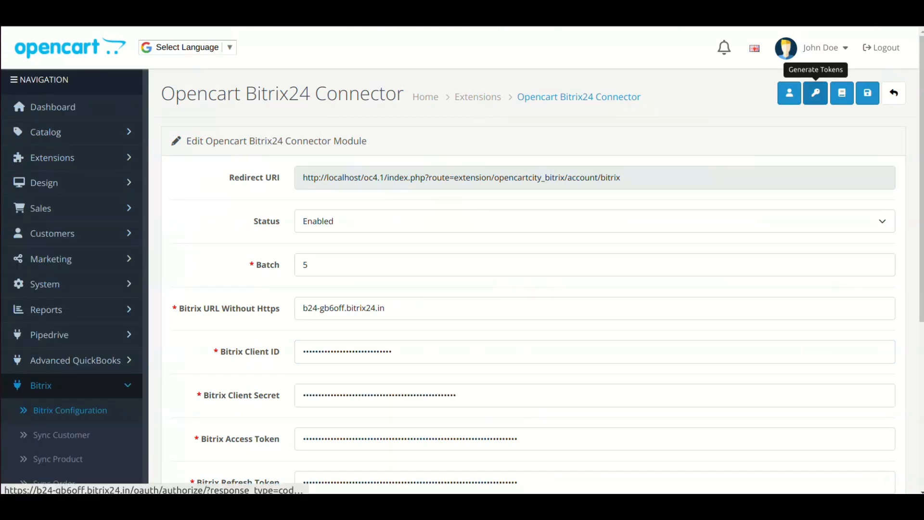
# Generate the Bitrix tokens and check the access token and refresh token fields
pyautogui.click(815, 93)
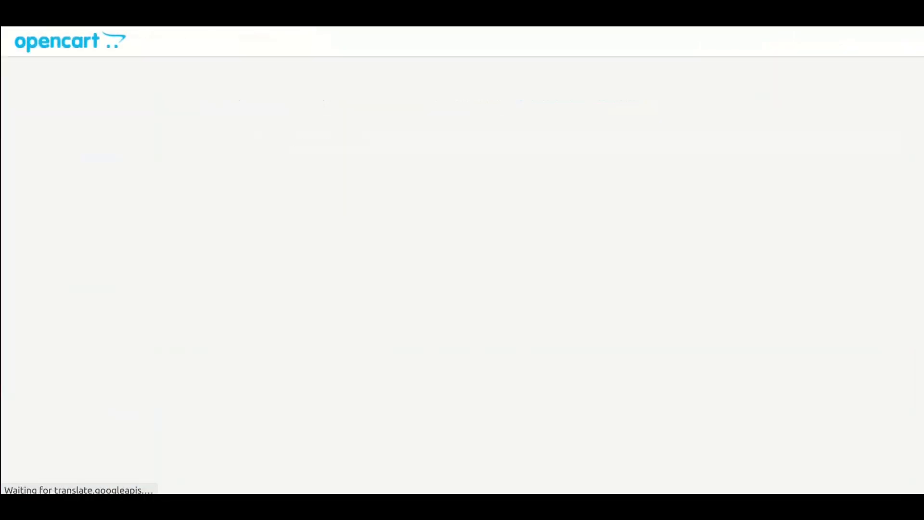
pyautogui.scroll(-3, 530, 260)
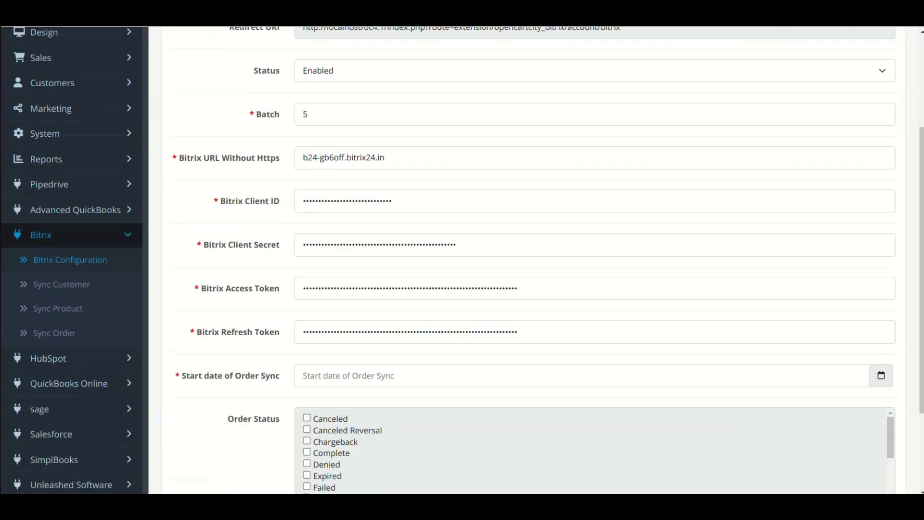
pyautogui.scroll(2, 529, 260)
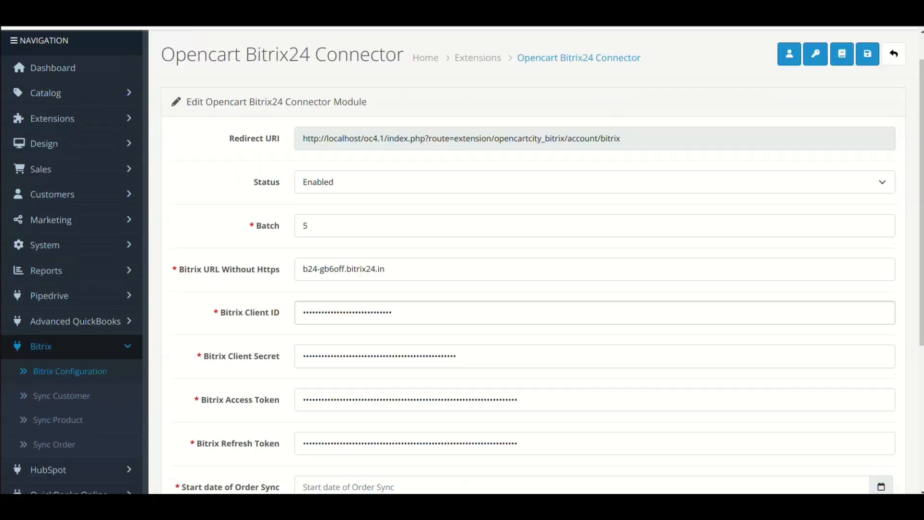
pyautogui.scroll(-3, 529, 260)
pyautogui.doubleClick(433, 213)
pyautogui.doubleClick(434, 259)
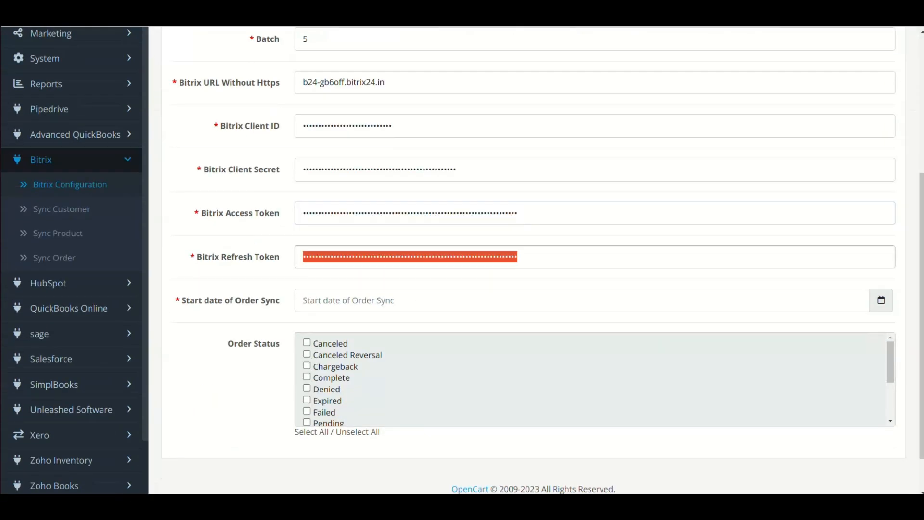
pyautogui.scroll(5, 434, 260)
pyautogui.scroll(-3, 481, 264)
pyautogui.click(481, 266)
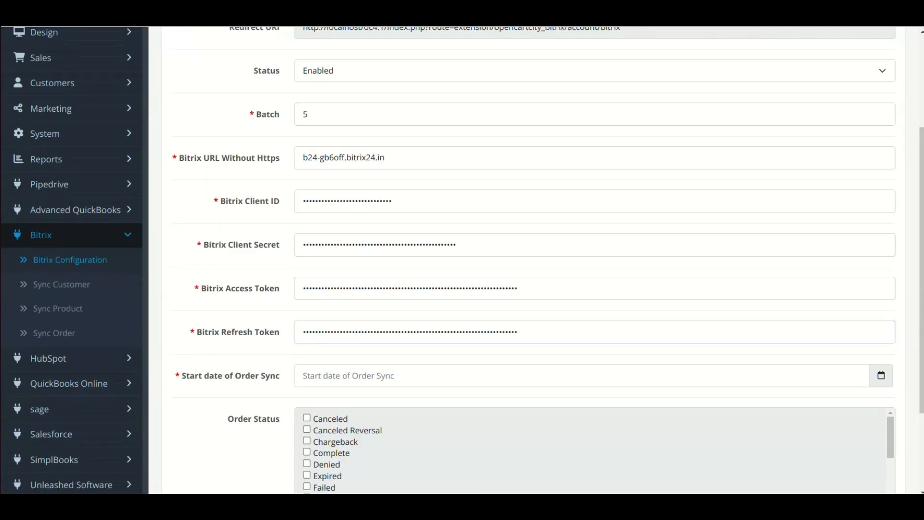
# Examine the date picker for Start date of Order Sync and the description of the Order Status setting
pyautogui.click(343, 373)
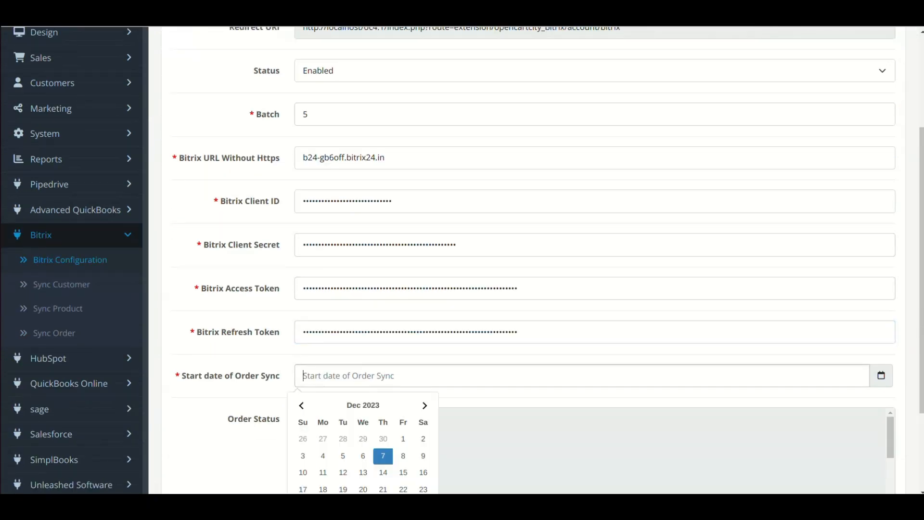
pyautogui.scroll(-3, 343, 369)
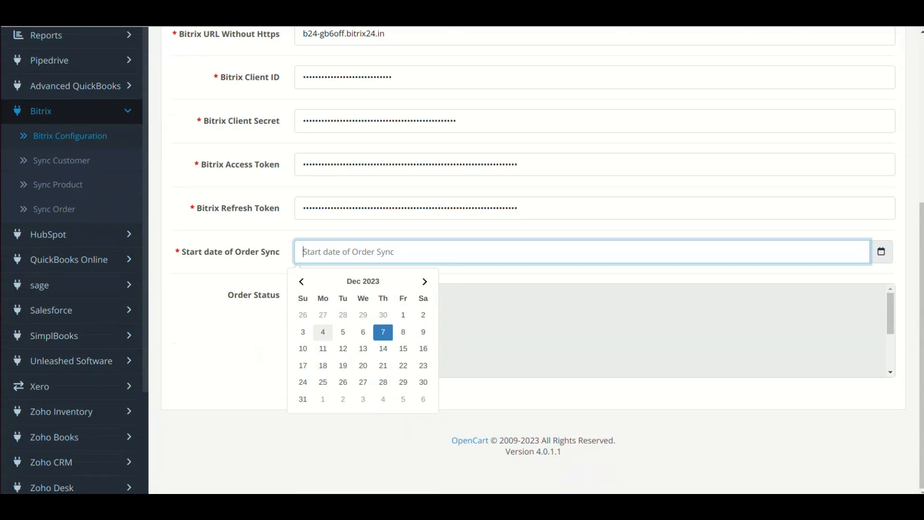
pyautogui.click(191, 252)
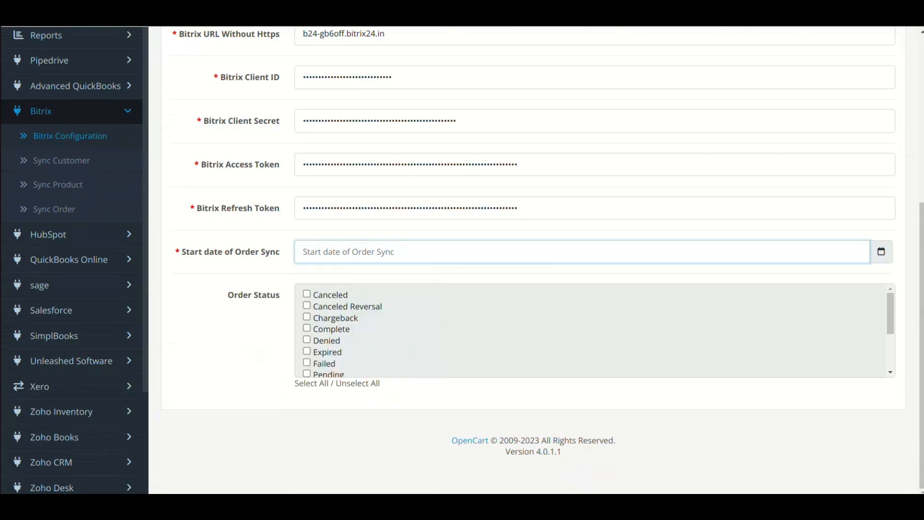
pyautogui.click(192, 252)
pyautogui.tripleClick(214, 252)
pyautogui.click(230, 252)
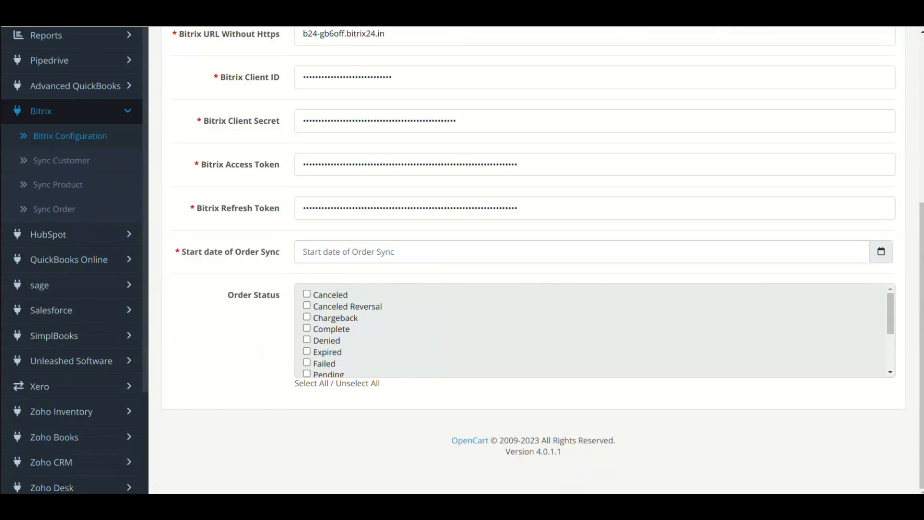
pyautogui.doubleClick(266, 295)
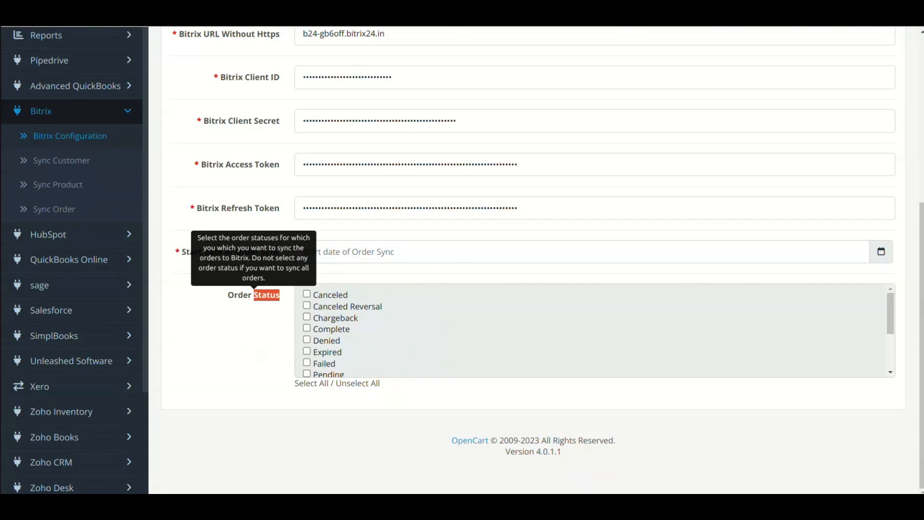
# Try selecting and clearing all order statuses in the Order Status setting, ending with none selected
pyautogui.doubleClick(239, 295)
pyautogui.click(236, 310)
pyautogui.click(311, 384)
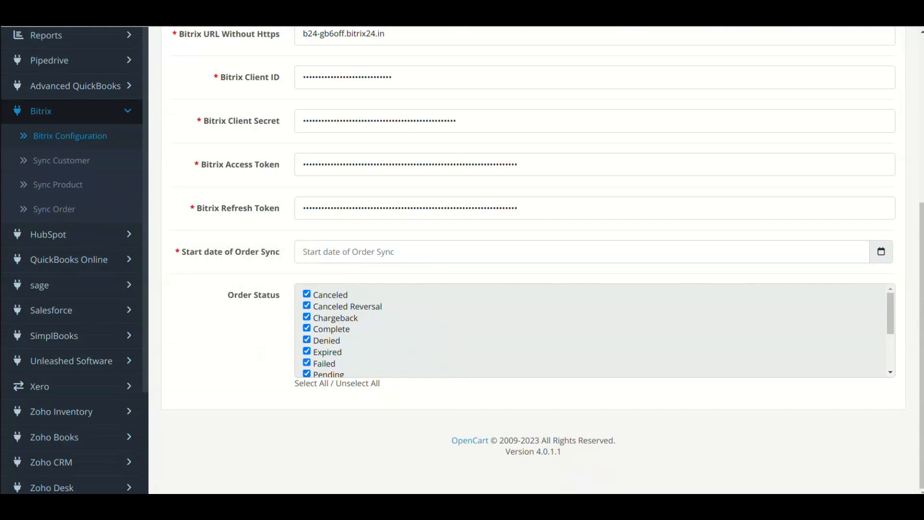
pyautogui.click(358, 384)
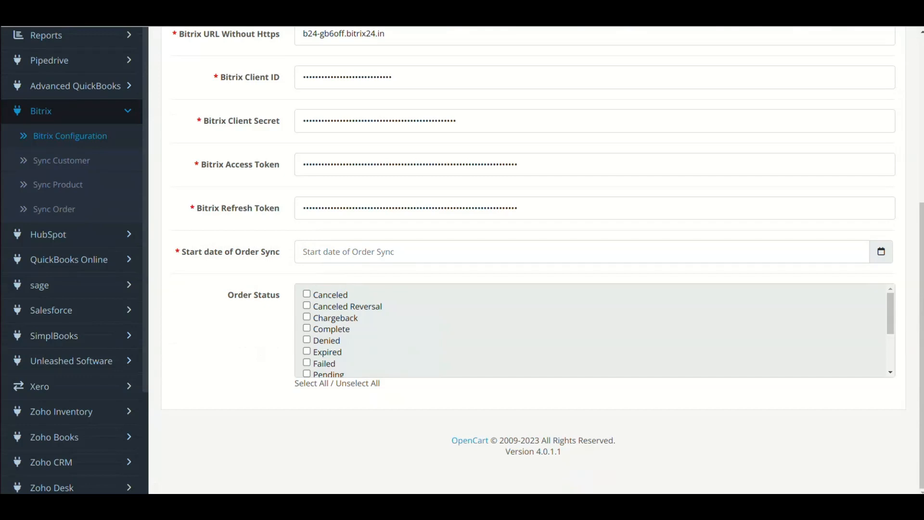
pyautogui.click(311, 384)
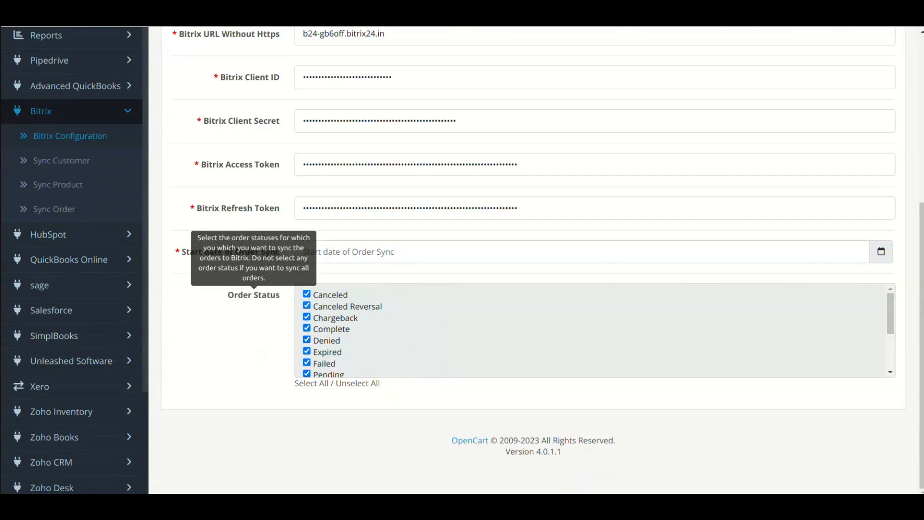
pyautogui.click(358, 383)
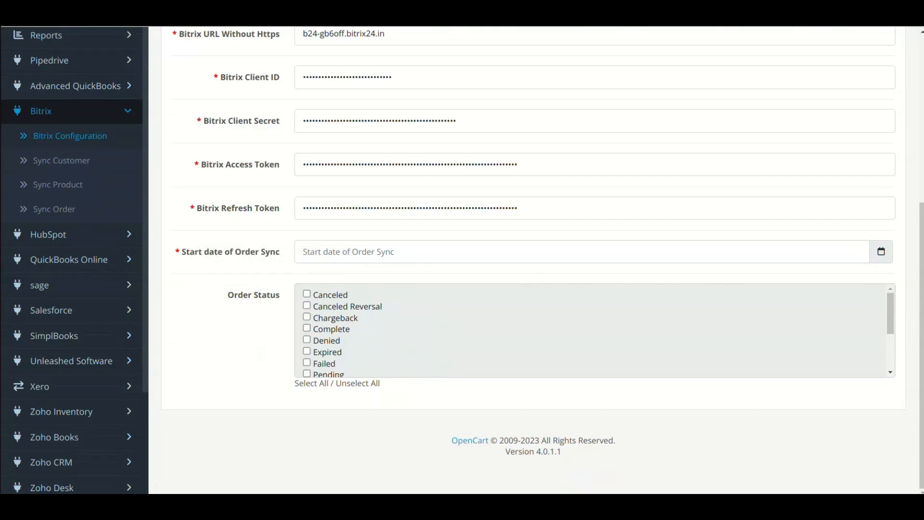
# Save the Opencart Bitrix24 Connector module configuration
pyautogui.scroll(5, 529, 260)
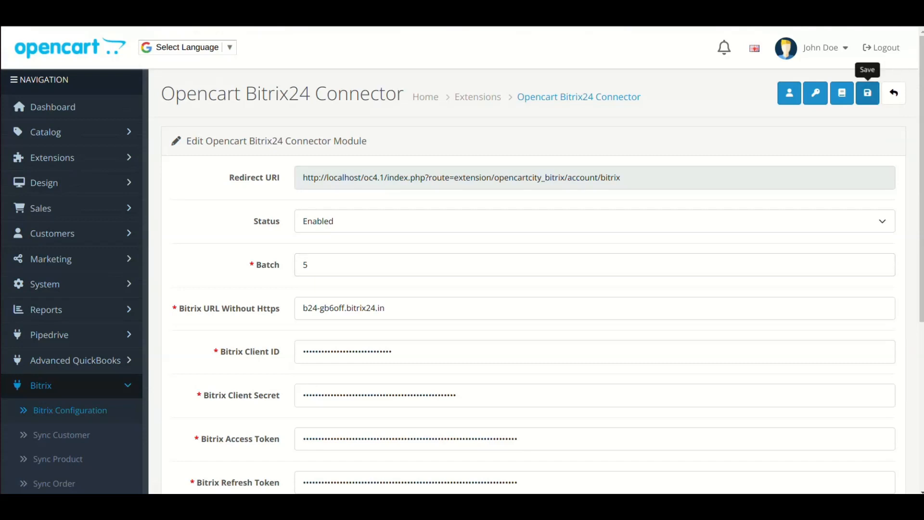
pyautogui.click(867, 92)
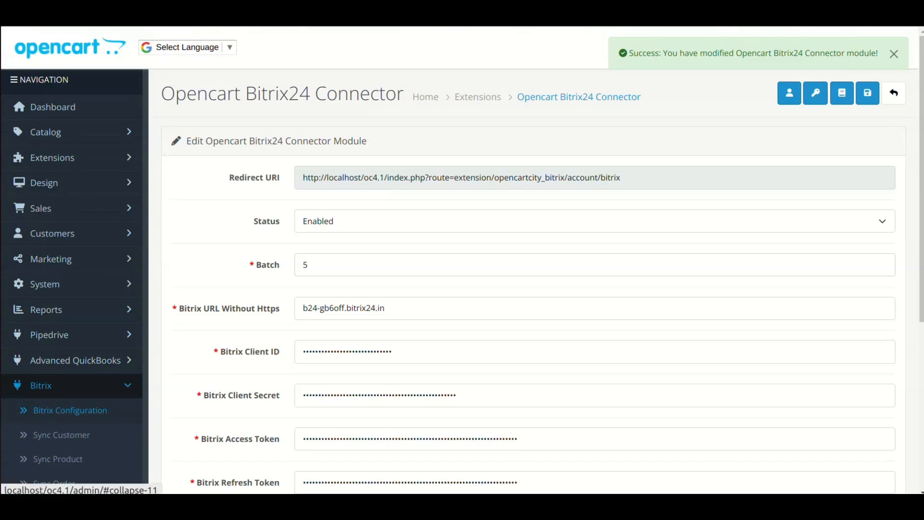
# Look over the Sync Customer, Sync Product and Sync Order entries available for Bitrix
pyautogui.scroll(-2, 62, 369)
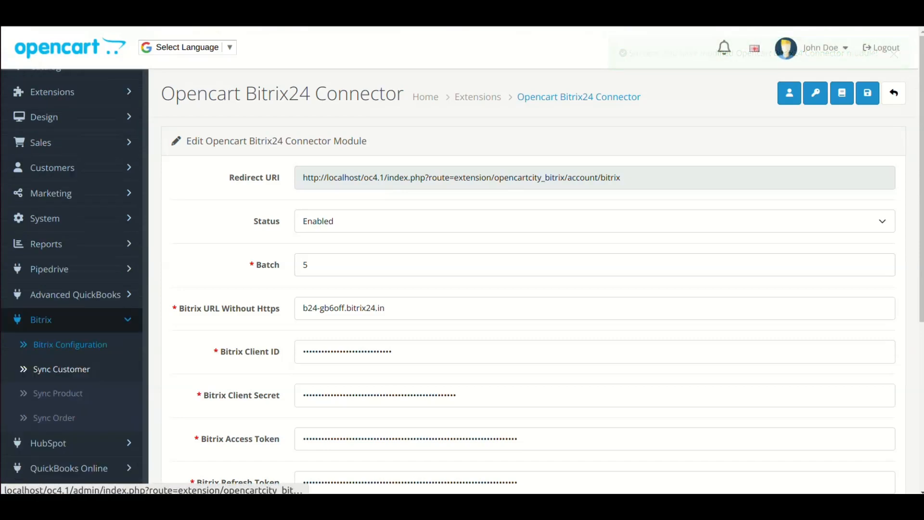
pyautogui.scroll(-2, 61, 368)
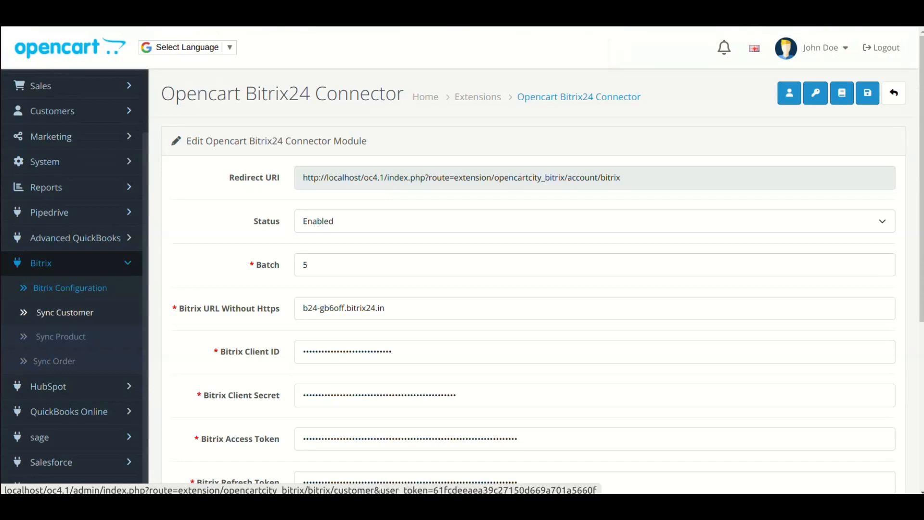
pyautogui.click(73, 263)
pyautogui.click(72, 362)
pyautogui.scroll(-7, 72, 364)
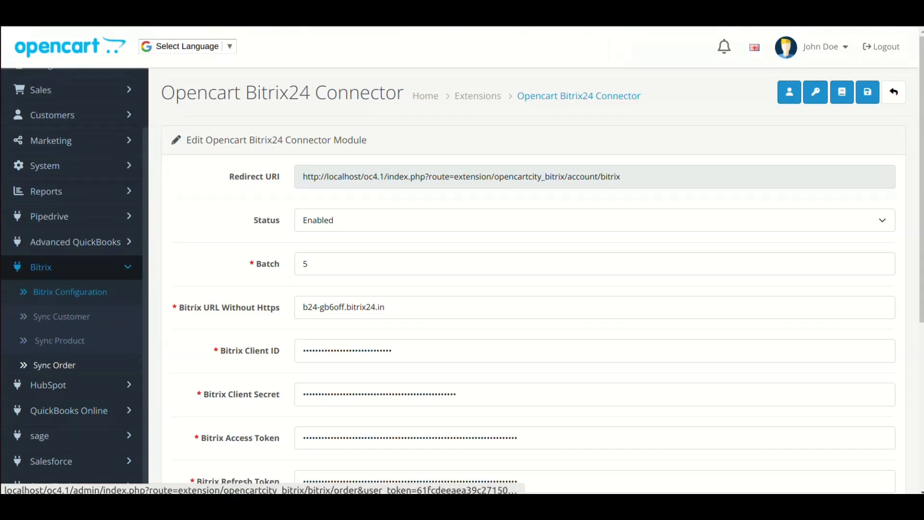
pyautogui.scroll(3, 72, 236)
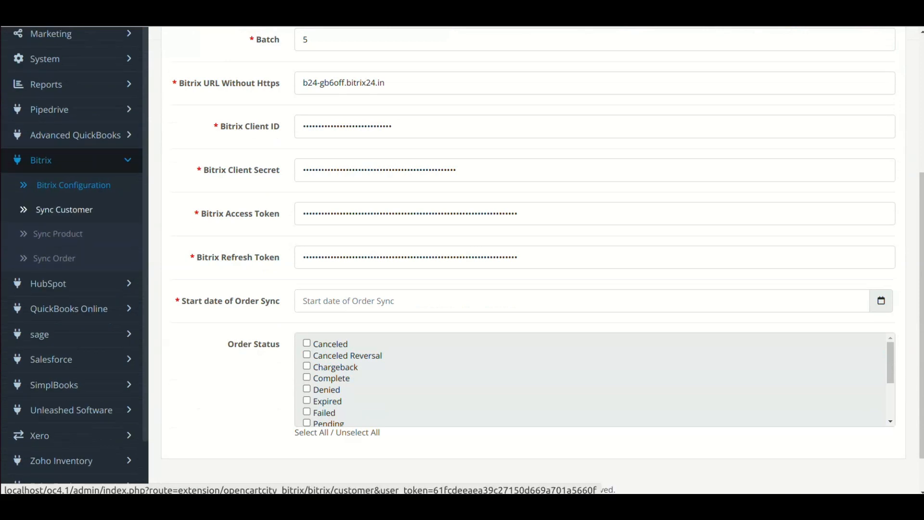
# Locate the User Groups entry under the System user settings
pyautogui.click(73, 58)
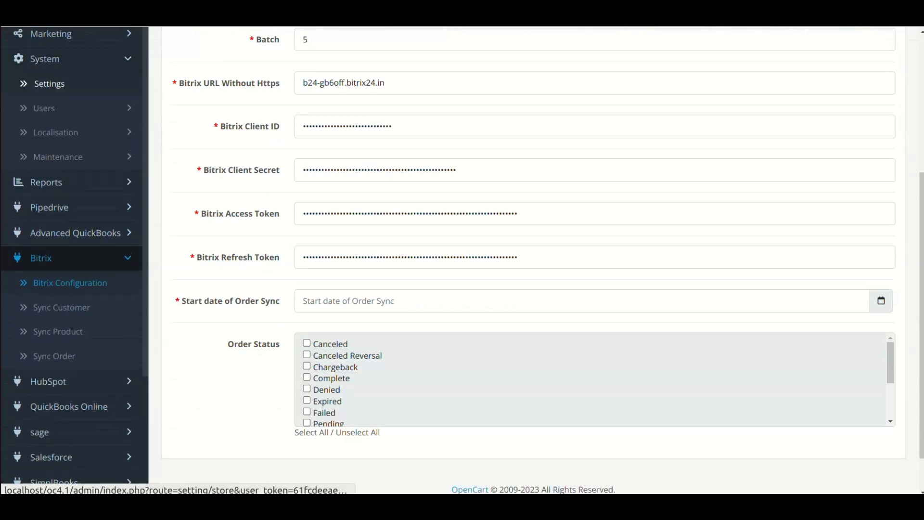
pyautogui.click(50, 108)
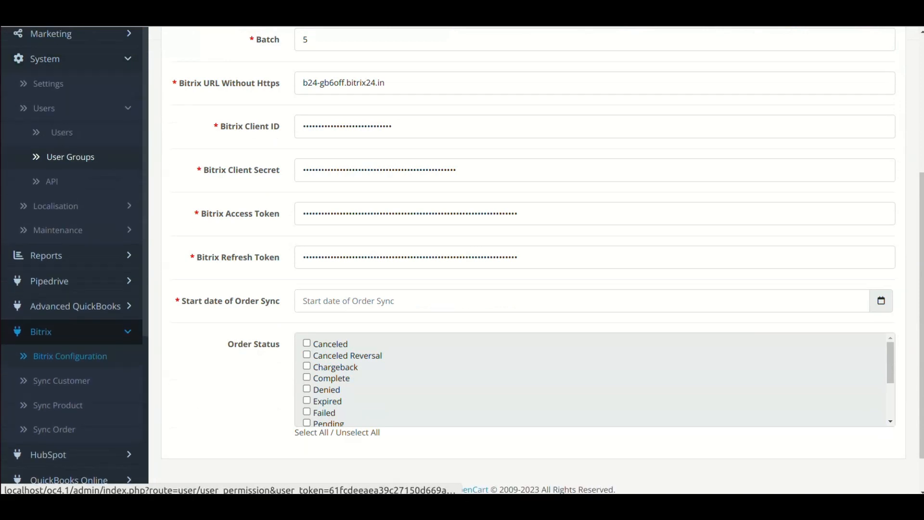
pyautogui.click(72, 156)
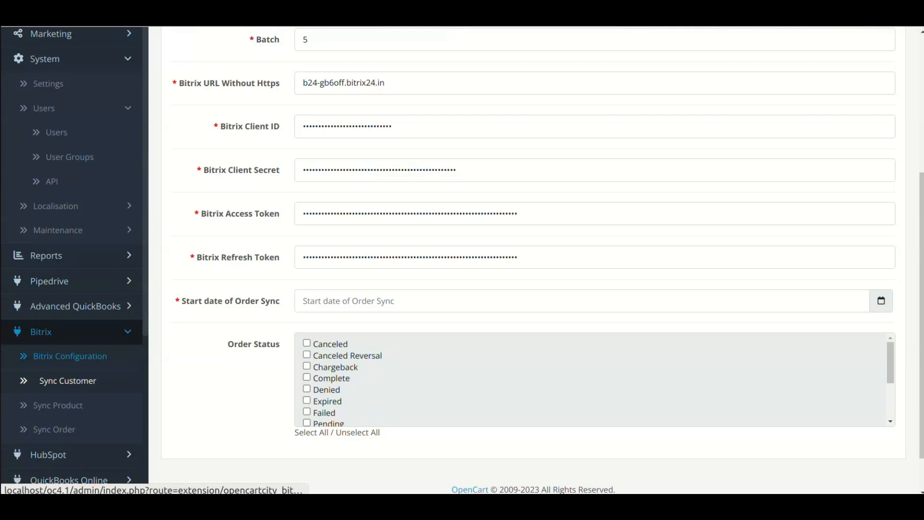
# Review the synced customer, product and order lists, examining the Customer Id and Bitrix Customer Id columns in the customer list
pyautogui.click(67, 380)
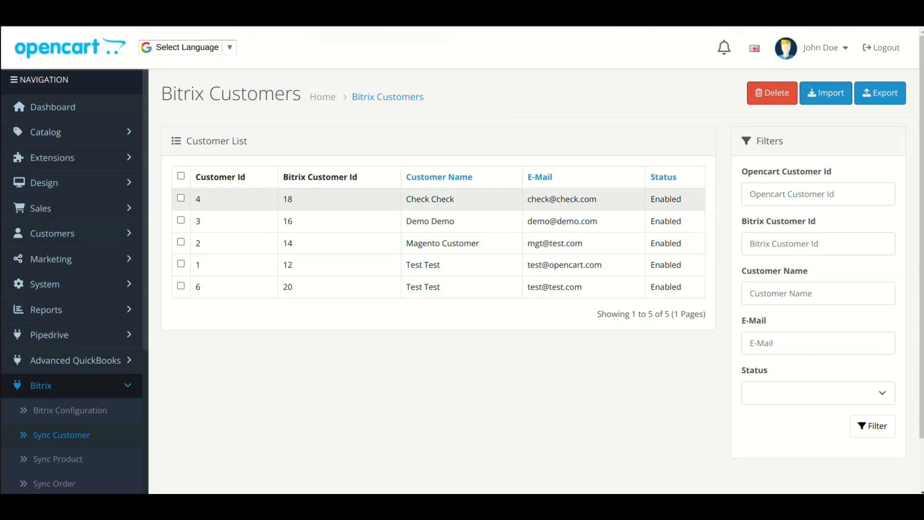
pyautogui.moveTo(195, 176); pyautogui.dragTo(347, 200)
pyautogui.click(337, 199)
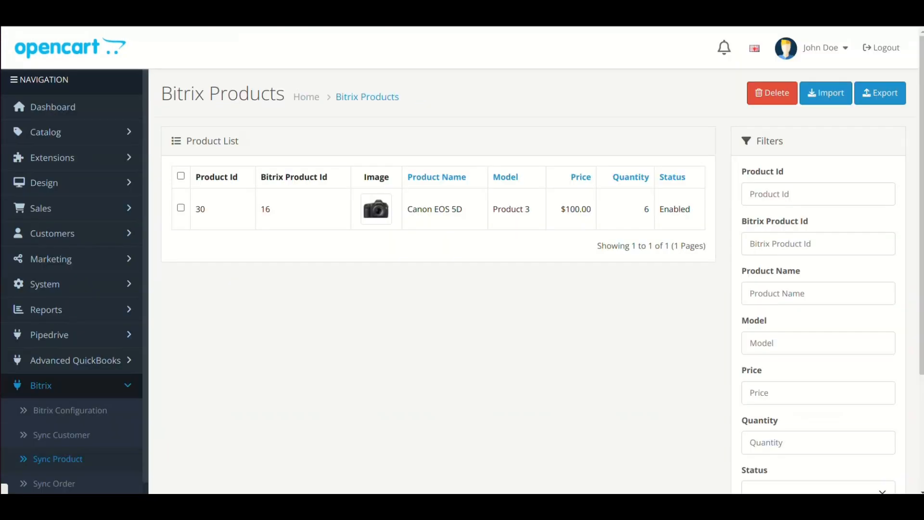
pyautogui.scroll(-3, 462, 260)
pyautogui.click(60, 333)
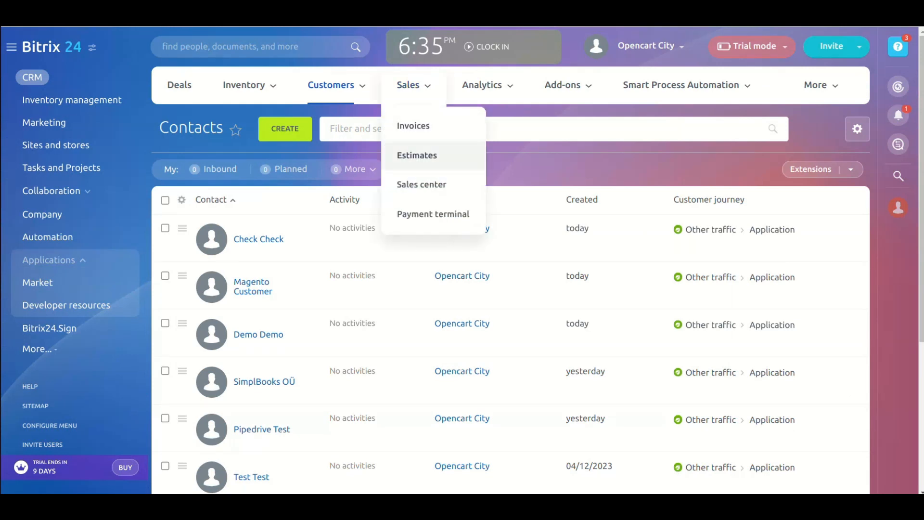
# Switch to Bitrix24 and view the product catalog in the CRM
pyautogui.moveTo(246, 86)
pyautogui.click(255, 125)
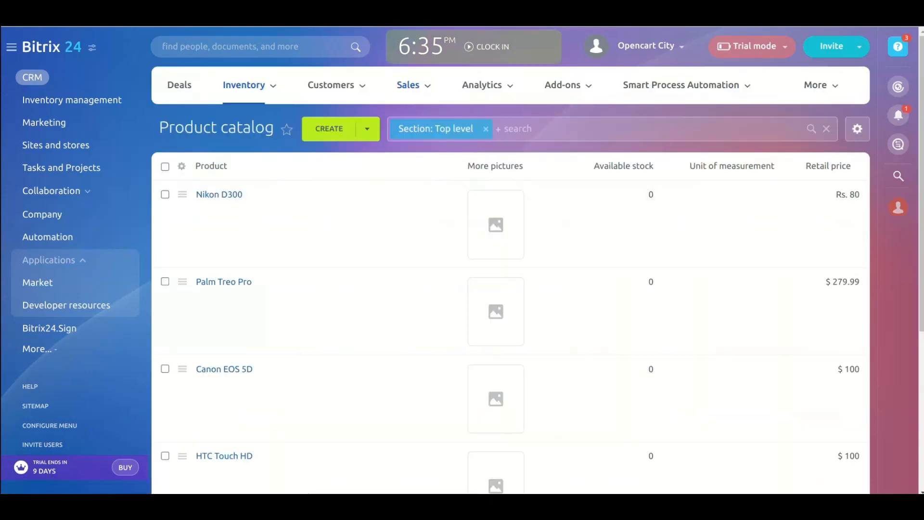
# Look through the CRM sales invoices and open the $ 85 invoice for OpenCart Order #1
pyautogui.moveTo(413, 85)
pyautogui.click(413, 125)
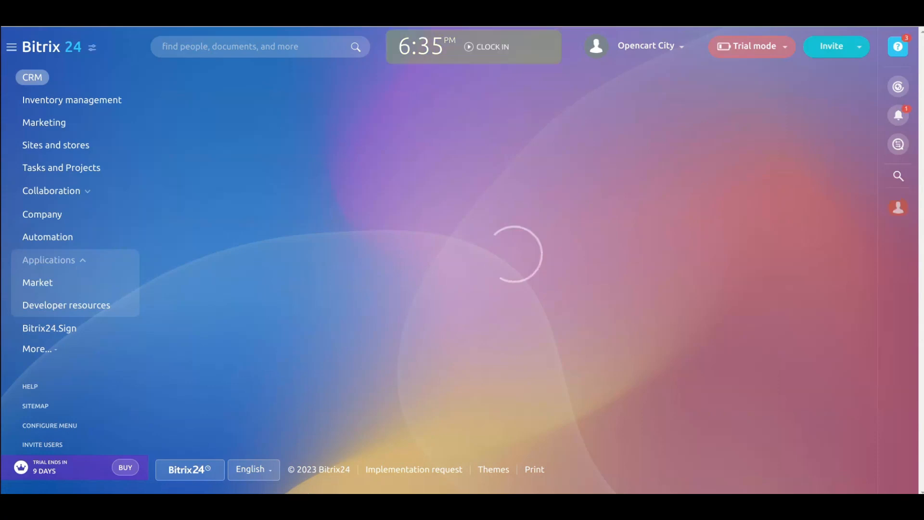
pyautogui.scroll(-3, 255, 375)
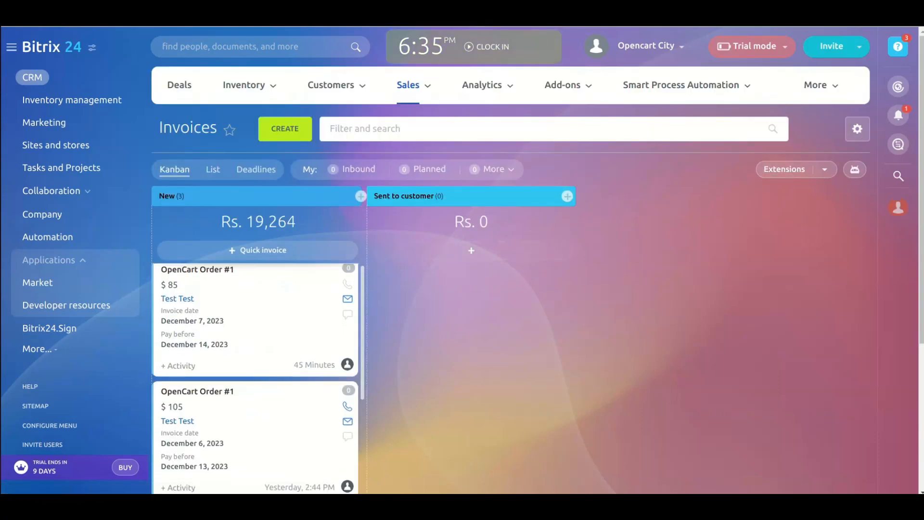
pyautogui.scroll(3, 255, 375)
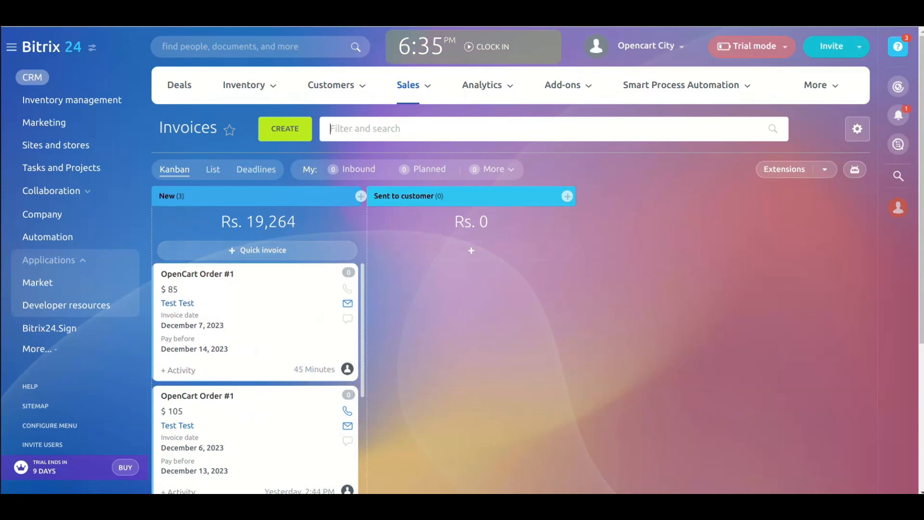
pyautogui.click(197, 274)
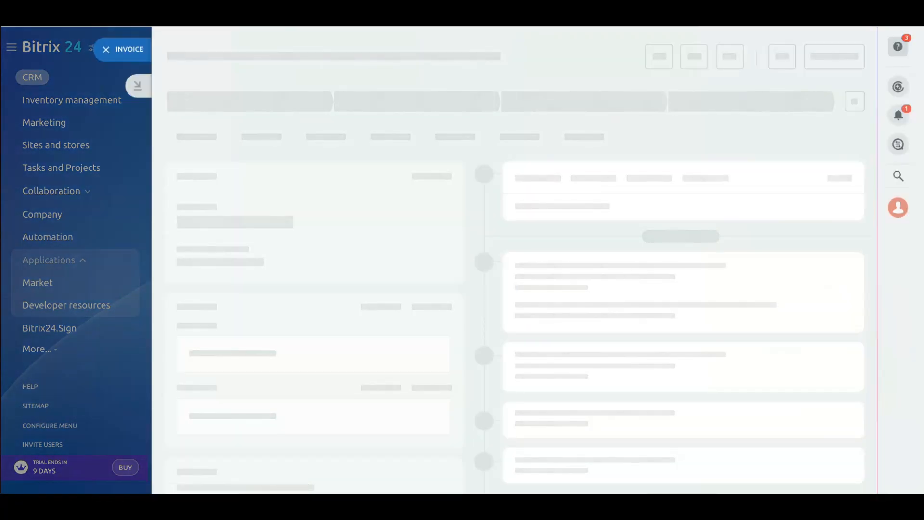